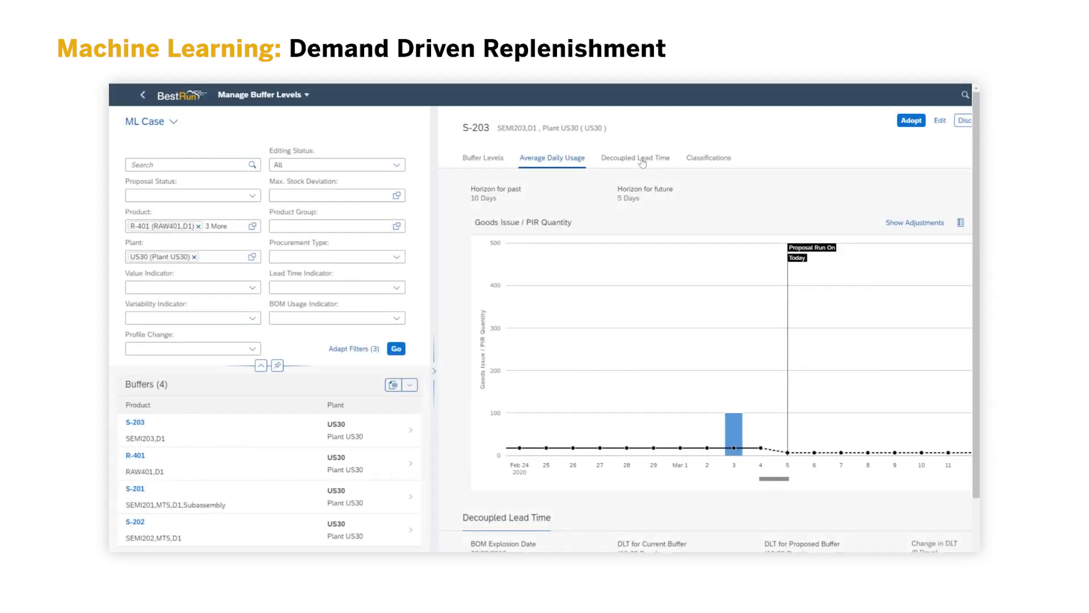
Show buffer S-203's predicted decoupled lead time on the Decoupled Lead Time tab.
{"action": "left_click", "coordinate": [643, 160]}
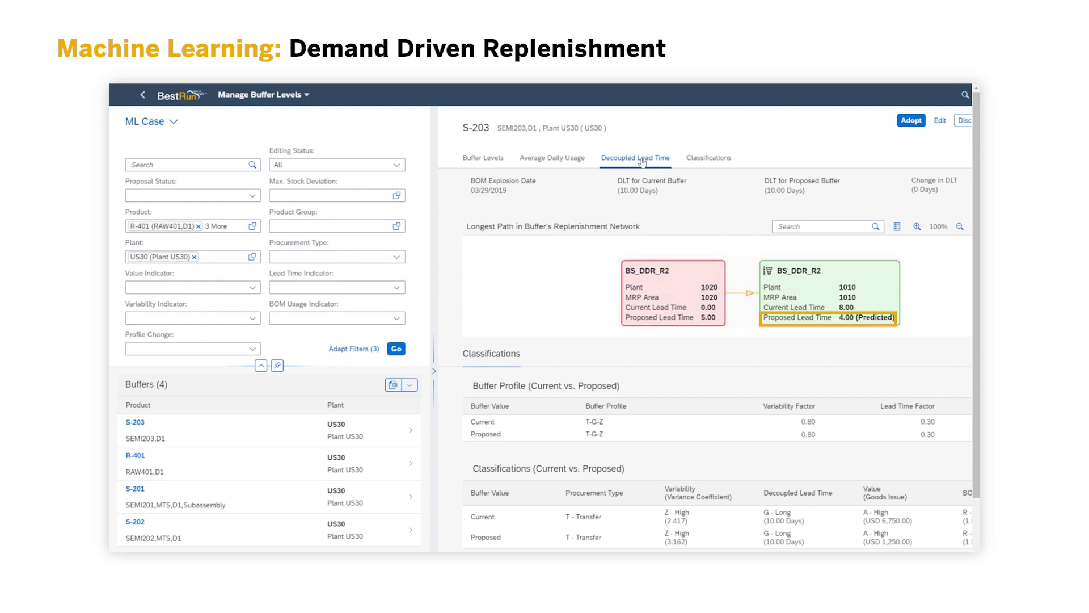
{"action": "scroll", "coordinate": [701, 305], "scroll_direction": "up", "scroll_amount": 10}
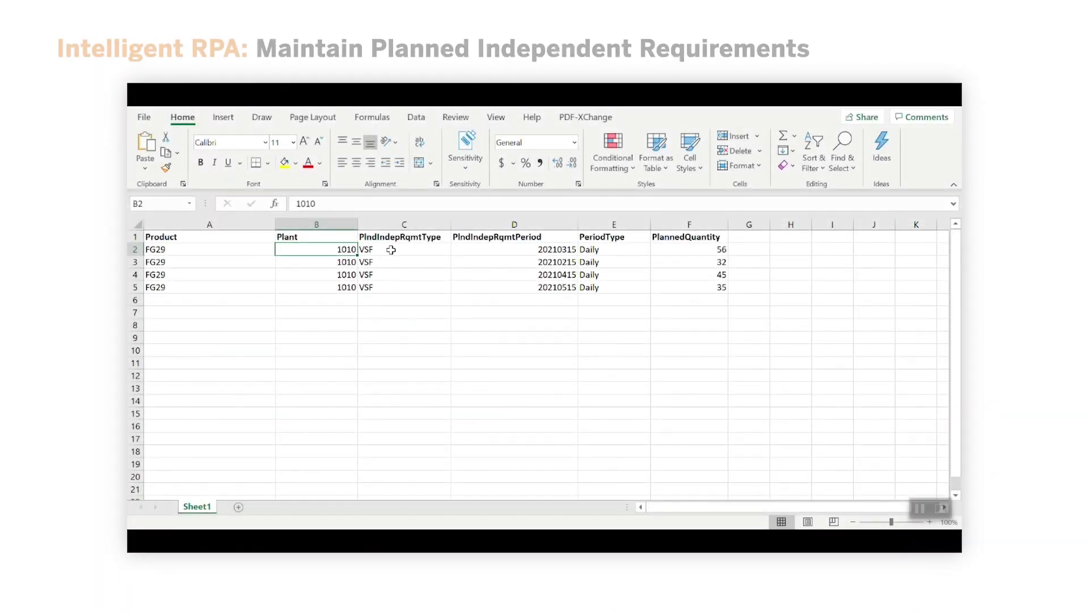
Check the first FG29 row's requirement type and period in cells C2 and D2.
{"action": "left_click", "coordinate": [389, 249]}
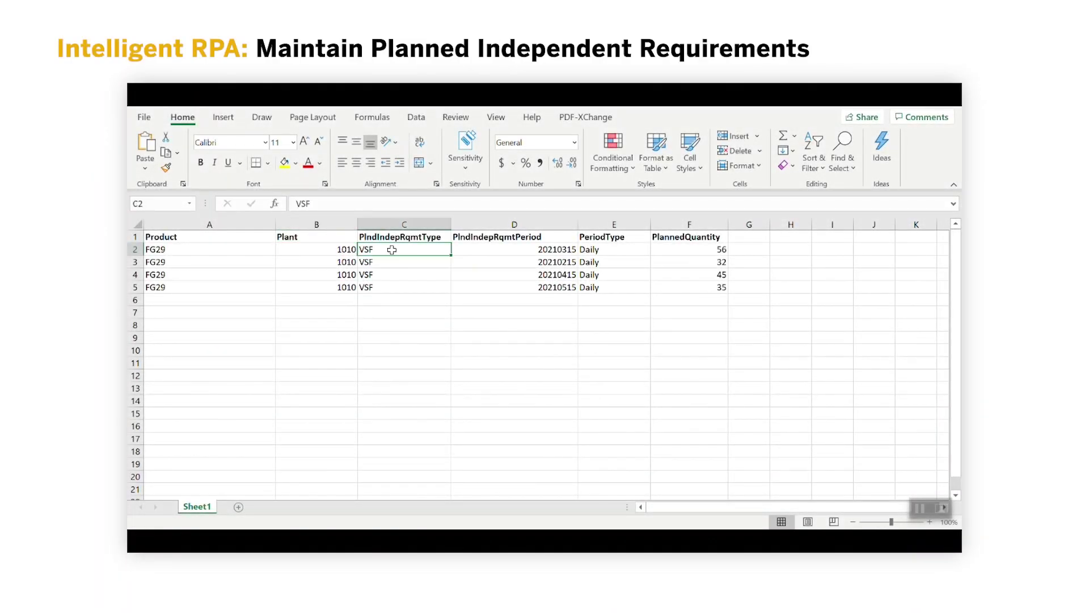
{"action": "left_click", "coordinate": [473, 249]}
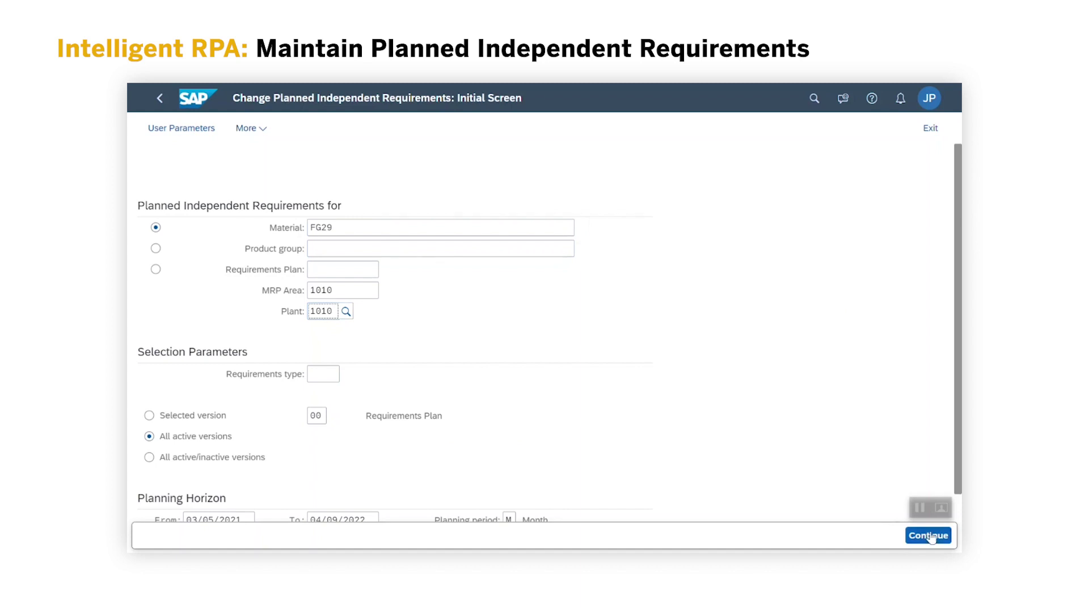
Open FG29's plant 1010 planning table; check 56 on 03/15/2021 and 45 on 04/15/2021.
{"action": "left_click", "coordinate": [930, 535]}
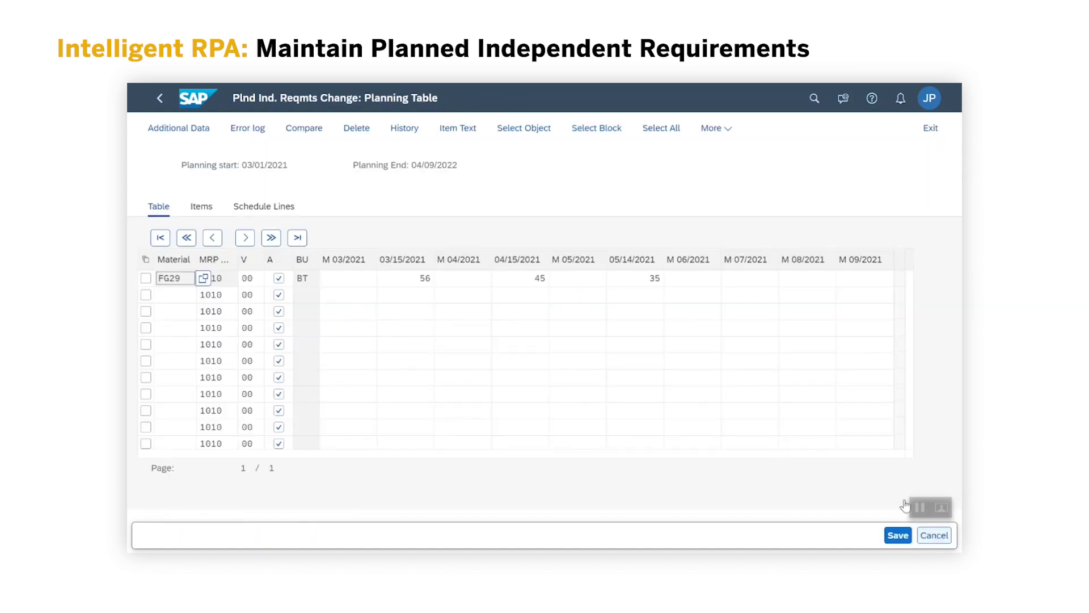
{"action": "double_click", "coordinate": [423, 278]}
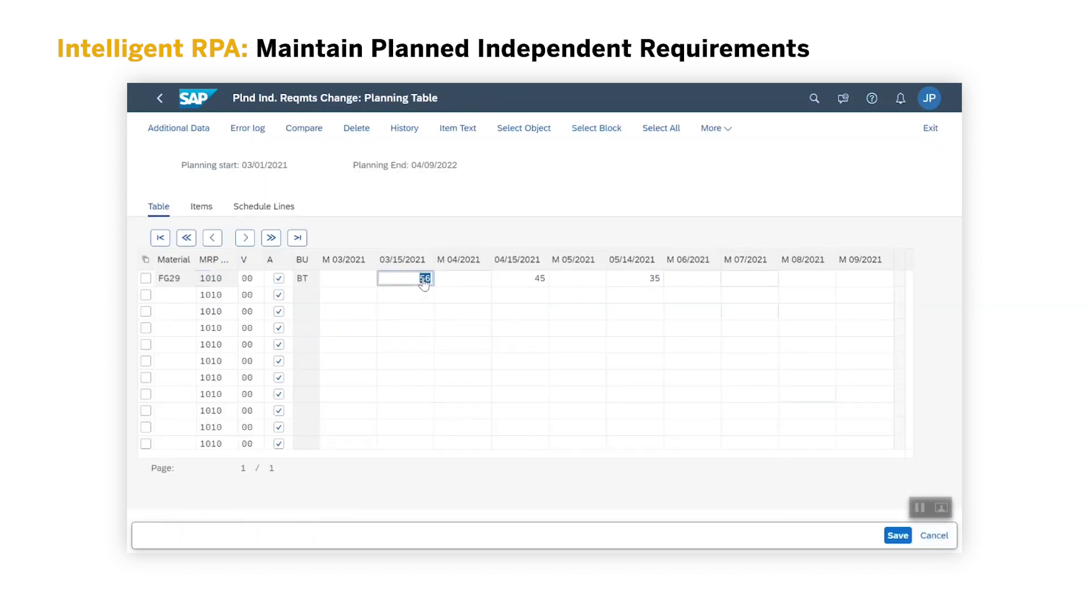
{"action": "double_click", "coordinate": [532, 279]}
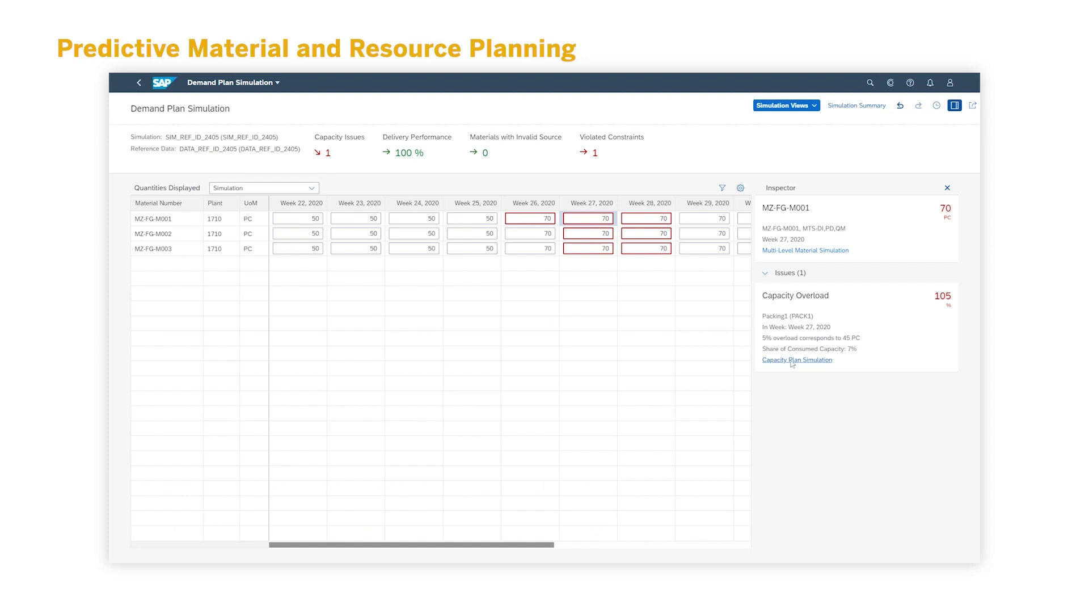
Adopt the proposed 105% available capacity for PACK1 in the simulation's capacity plan.
{"action": "left_click", "coordinate": [792, 359]}
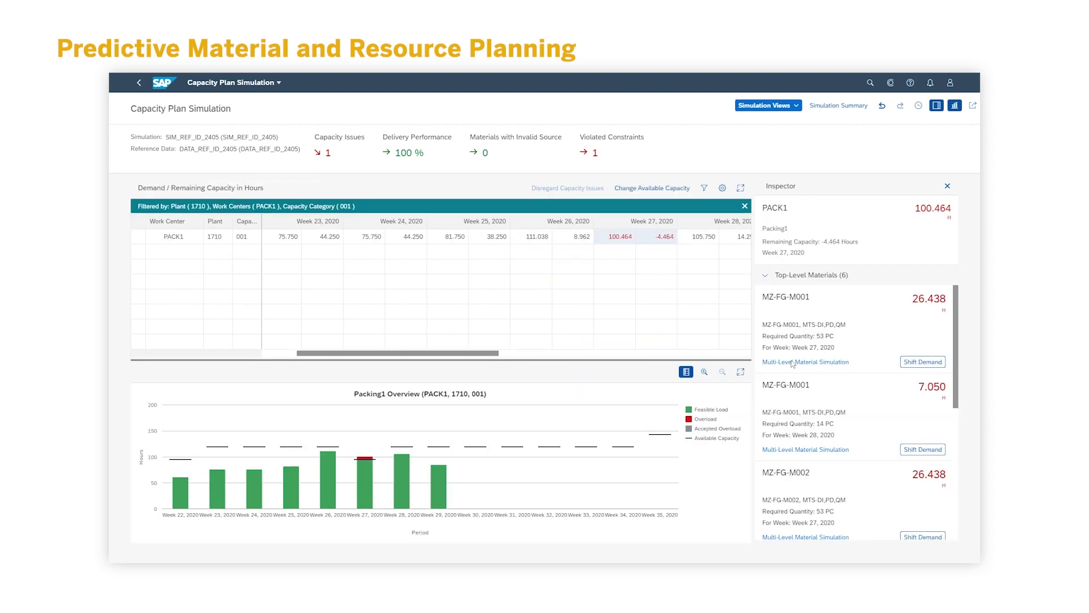
{"action": "left_click", "coordinate": [646, 189]}
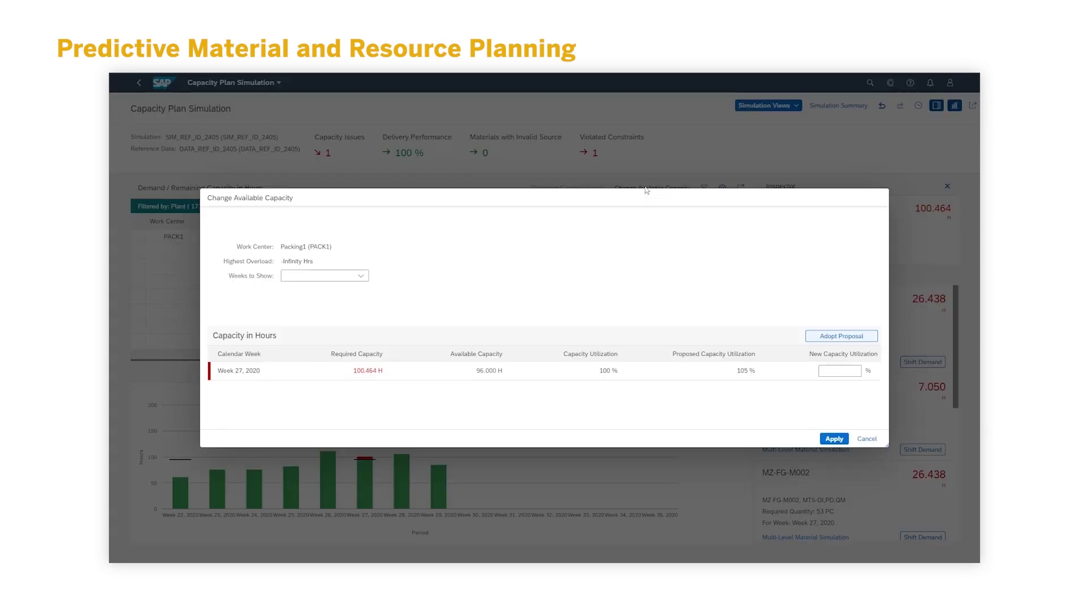
{"action": "left_click", "coordinate": [833, 339]}
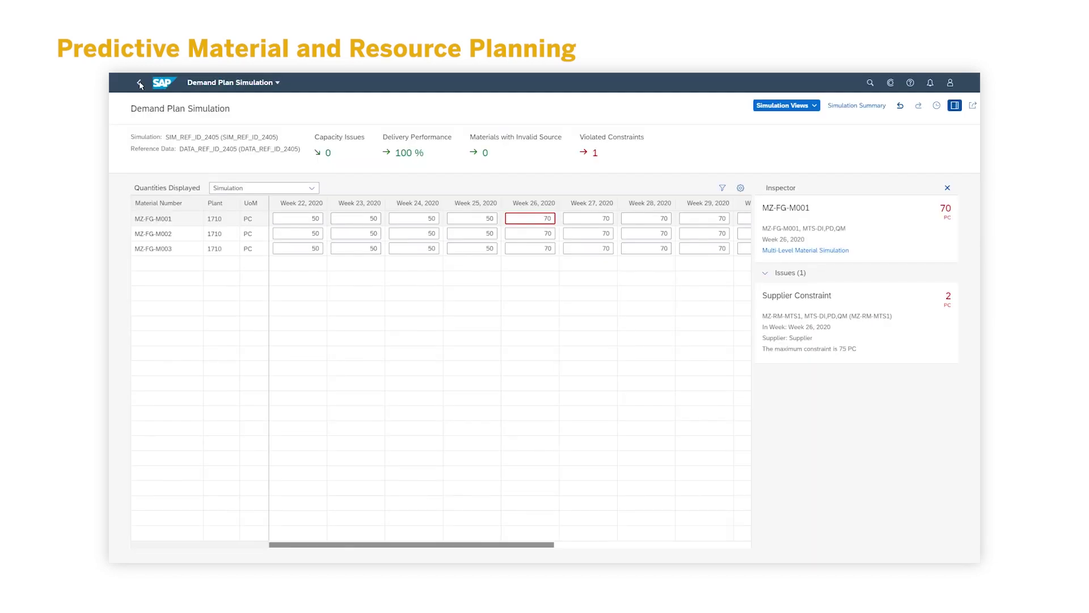
Show MZ-RM-MTS1's supplier source in the Simulation Components view.
{"action": "left_click", "coordinate": [815, 106]}
{"action": "left_click", "coordinate": [786, 134]}
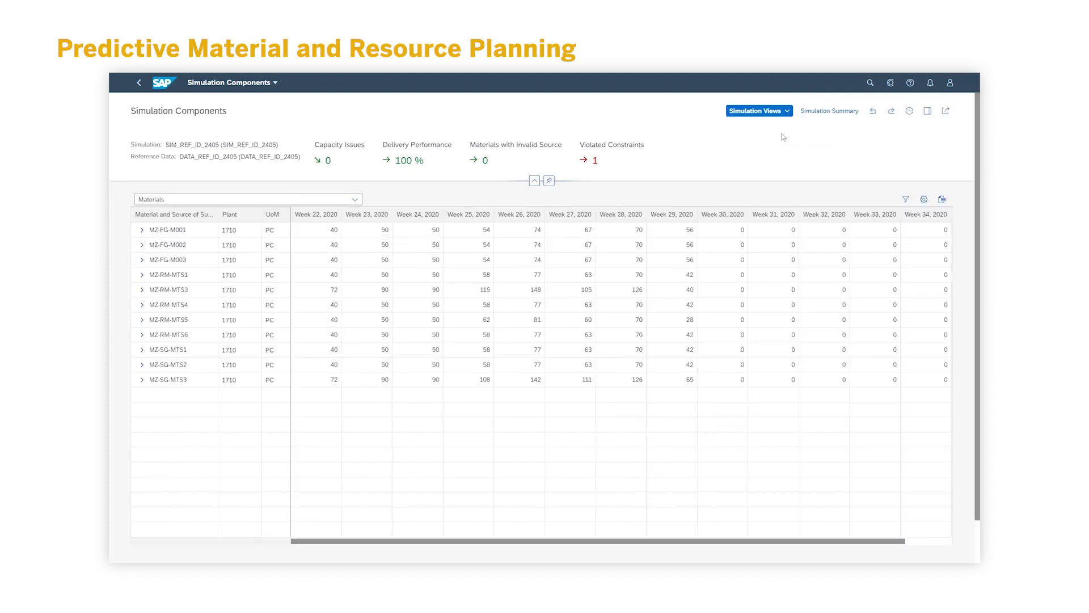
{"action": "left_click", "coordinate": [142, 275]}
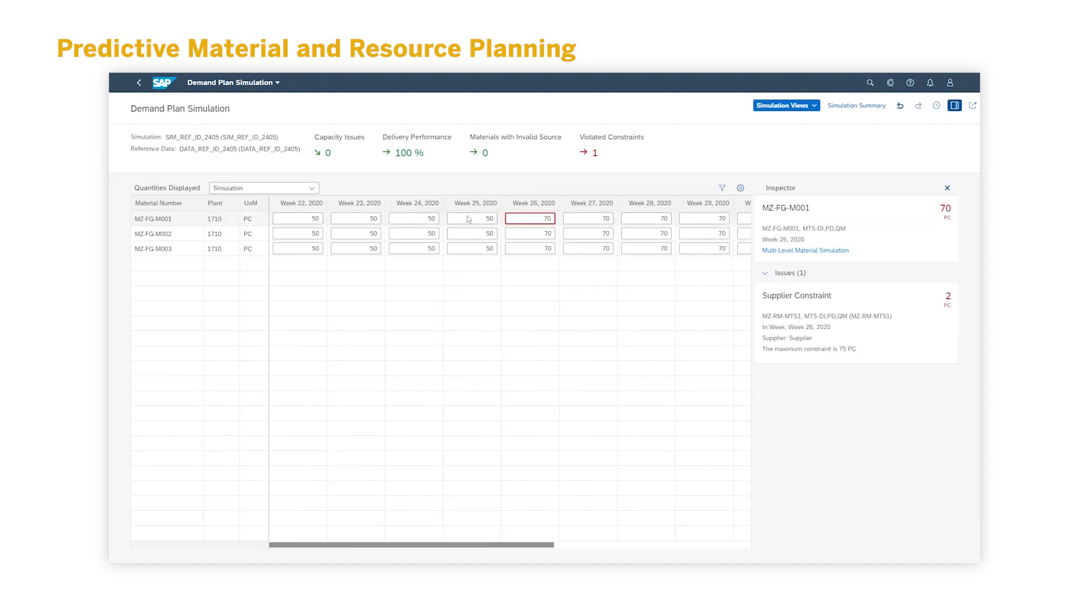
Set MZ-FG-M001 demand to 66 in week 26 and 54 in week 25, then view the summary.
{"action": "left_click", "coordinate": [529, 218]}
{"action": "type", "text": "66"}
{"action": "key", "text": "Tab"}
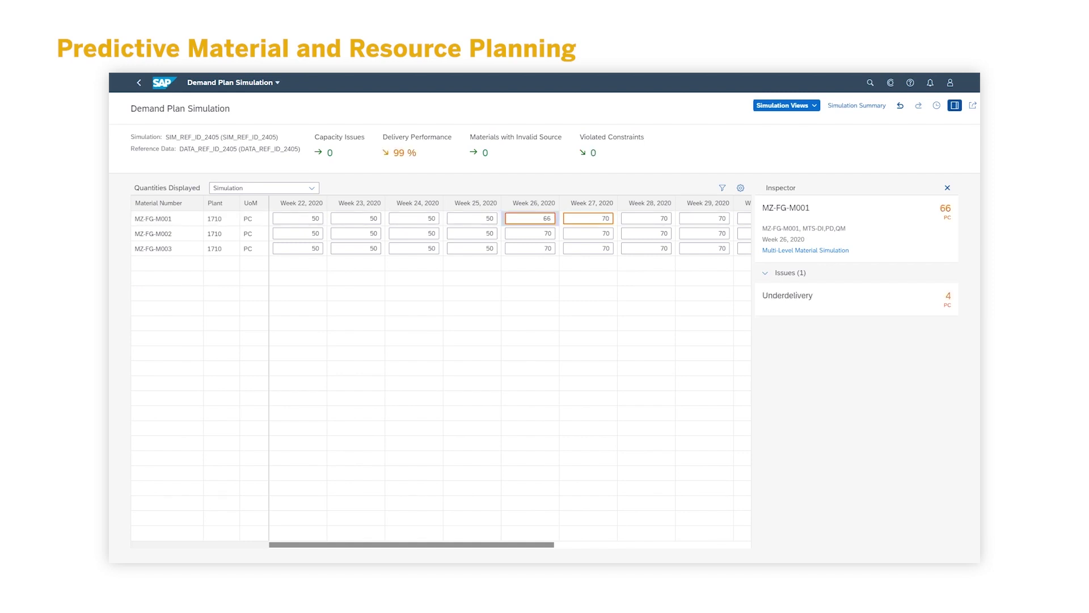
{"action": "left_click", "coordinate": [467, 223]}
{"action": "key", "text": "BackSpace"}
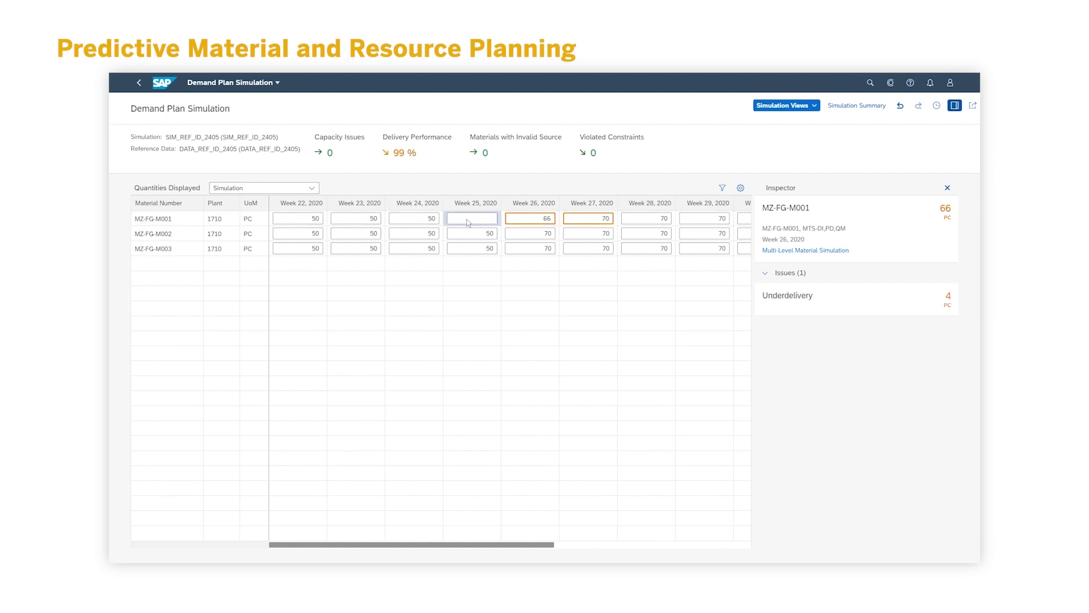
{"action": "type", "text": "54"}
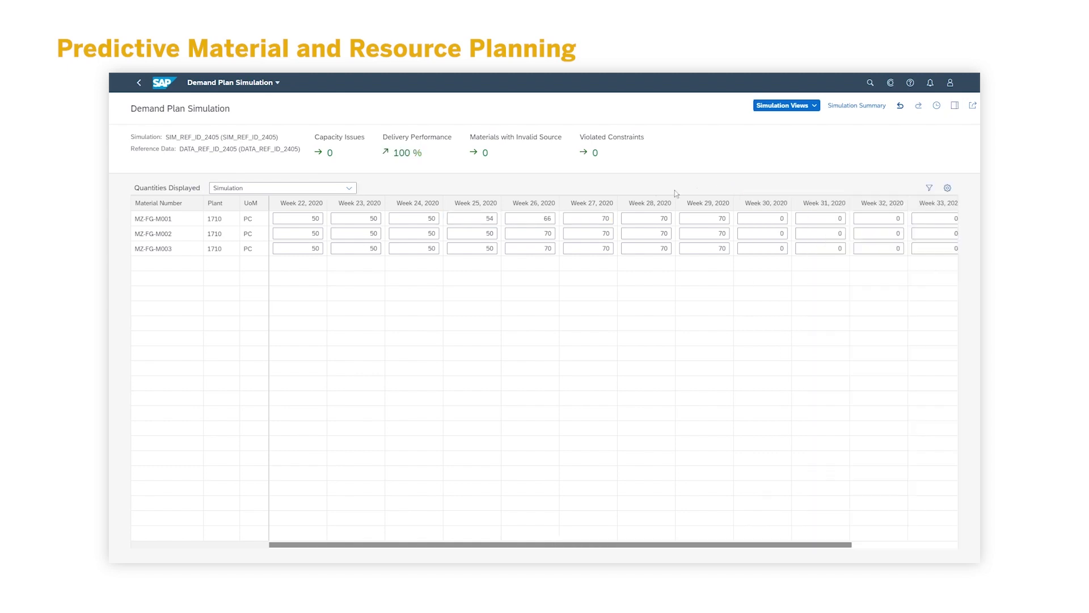
{"action": "left_click", "coordinate": [846, 105]}
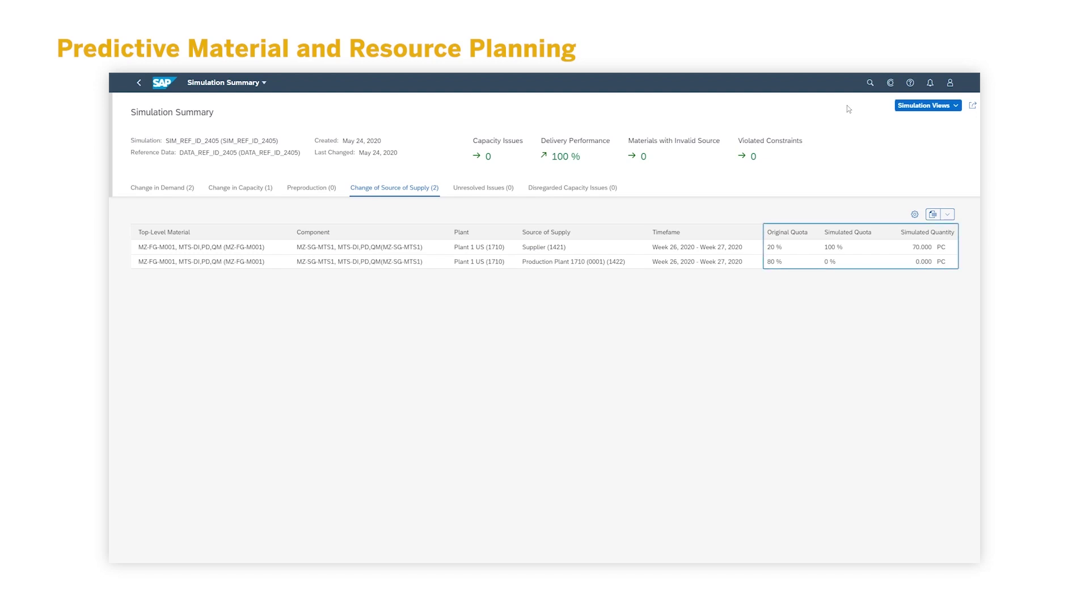
Review the capacity and demand changes, then start releasing simulation SIM_REF_ID_2405.
{"action": "left_click", "coordinate": [226, 189]}
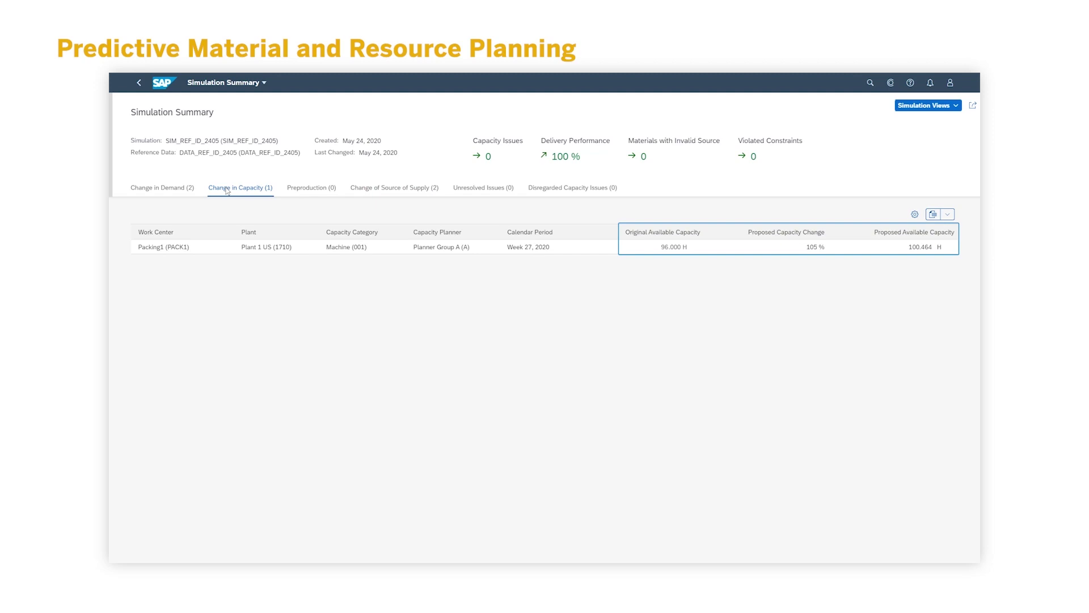
{"action": "left_click", "coordinate": [153, 188]}
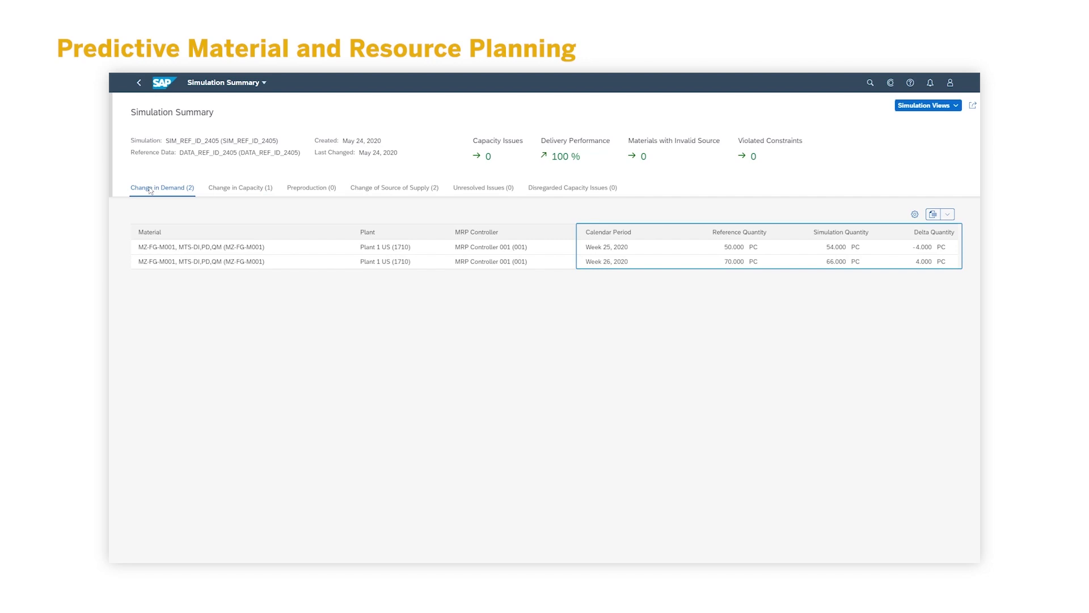
{"action": "left_click", "coordinate": [139, 82]}
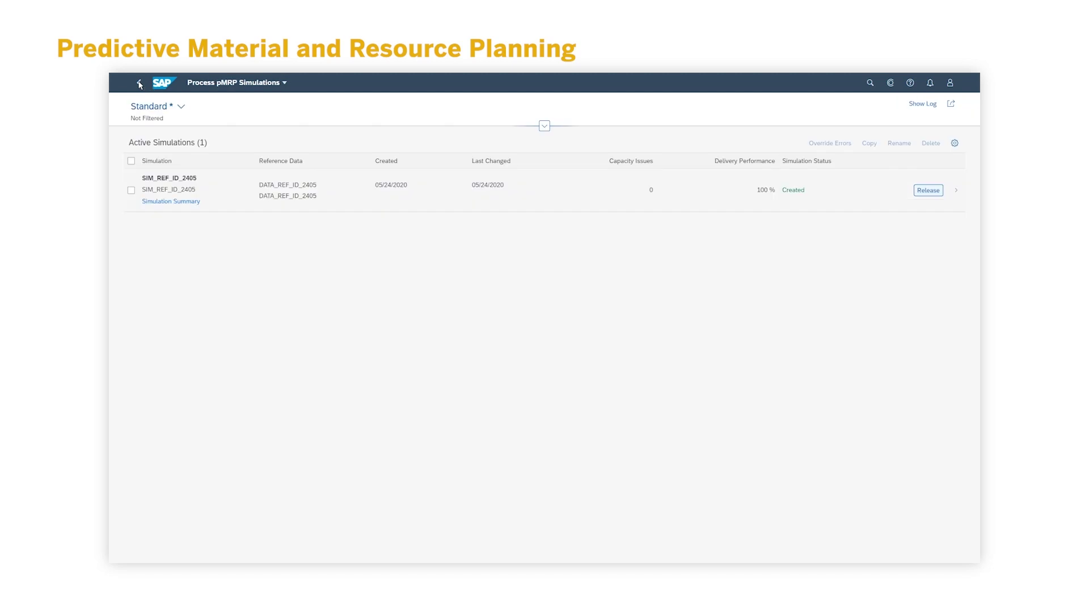
{"action": "left_click", "coordinate": [930, 191]}
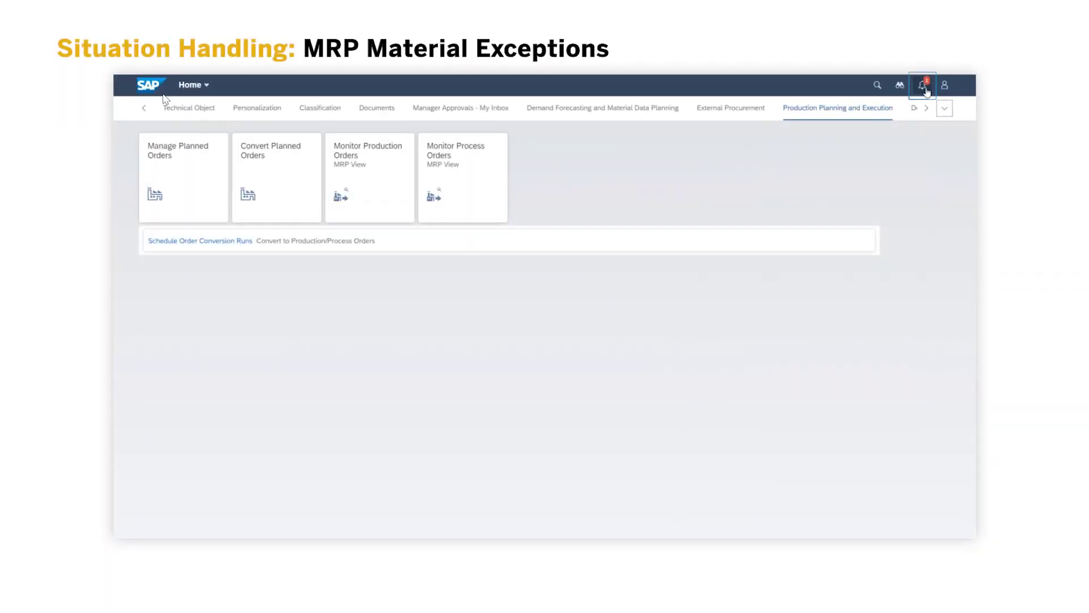
Open the notifications panel and the newest TG11 MRP material exception.
{"action": "left_click", "coordinate": [926, 88]}
{"action": "left_click", "coordinate": [926, 89]}
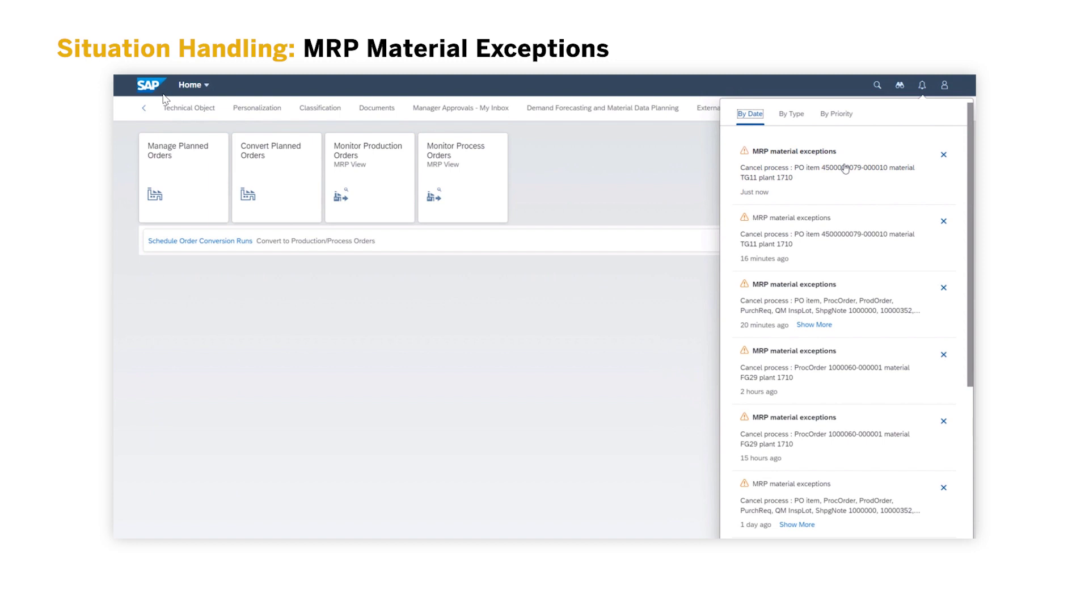
{"action": "left_click", "coordinate": [844, 169]}
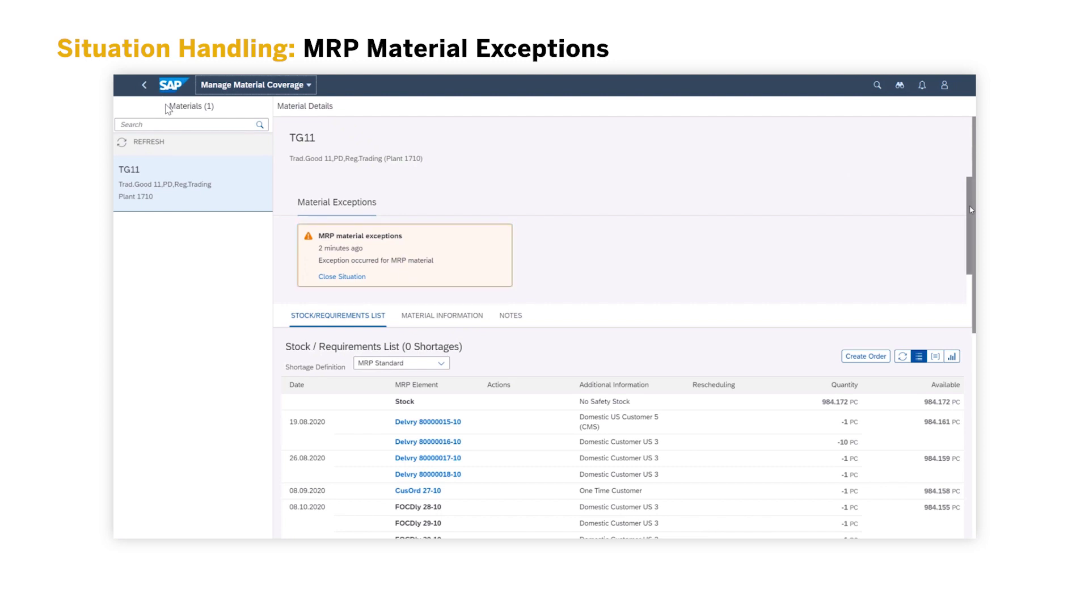
{"action": "left_click_drag", "start_coordinate": [970, 209], "coordinate": [970, 499]}
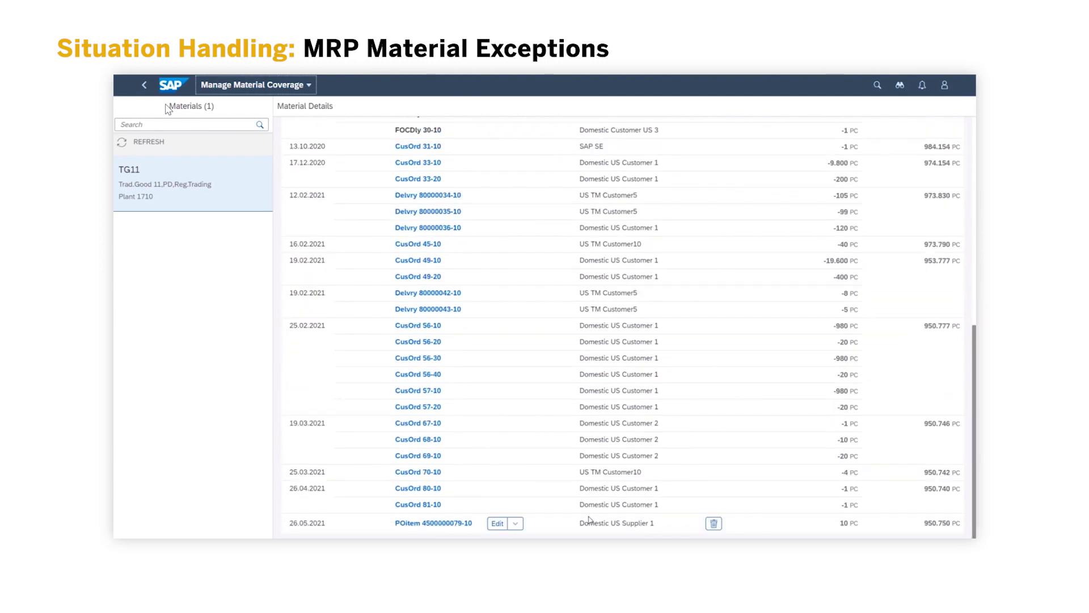
{"action": "left_click", "coordinate": [516, 524]}
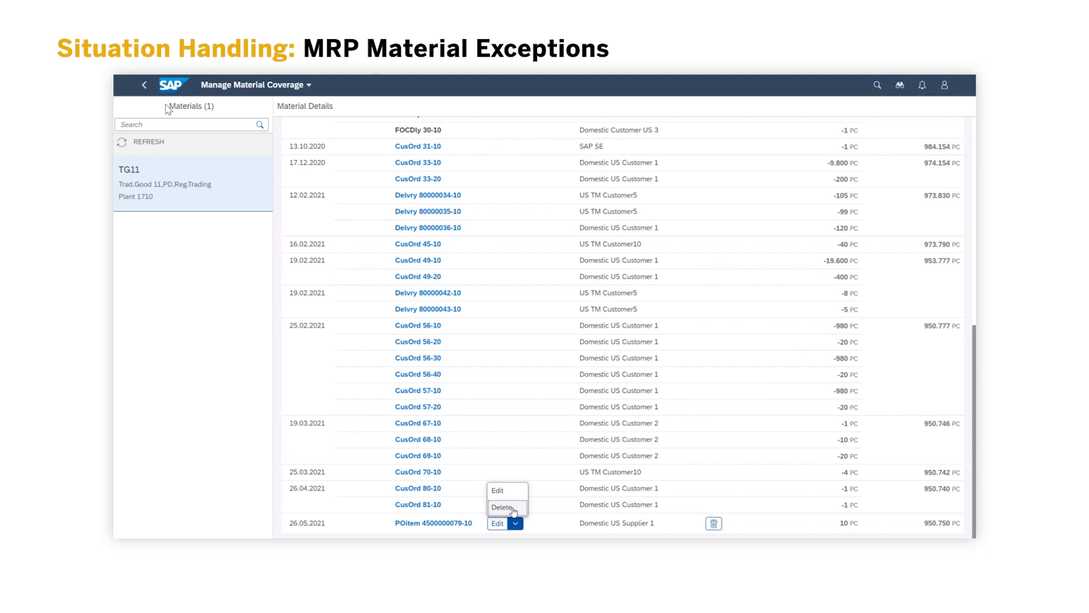
{"action": "left_click", "coordinate": [503, 507]}
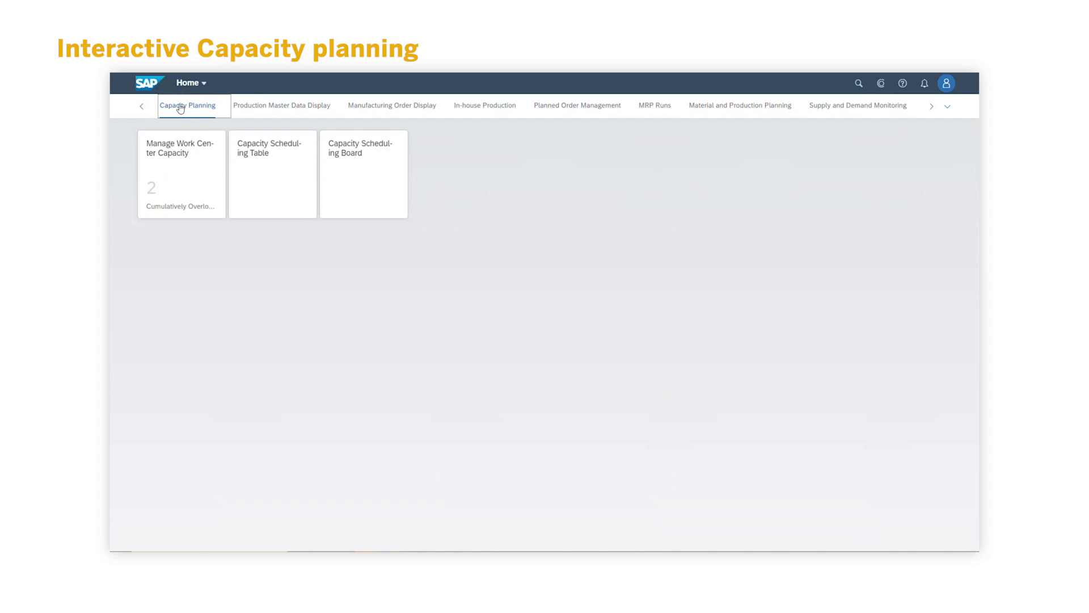
{"action": "left_click", "coordinate": [180, 147]}
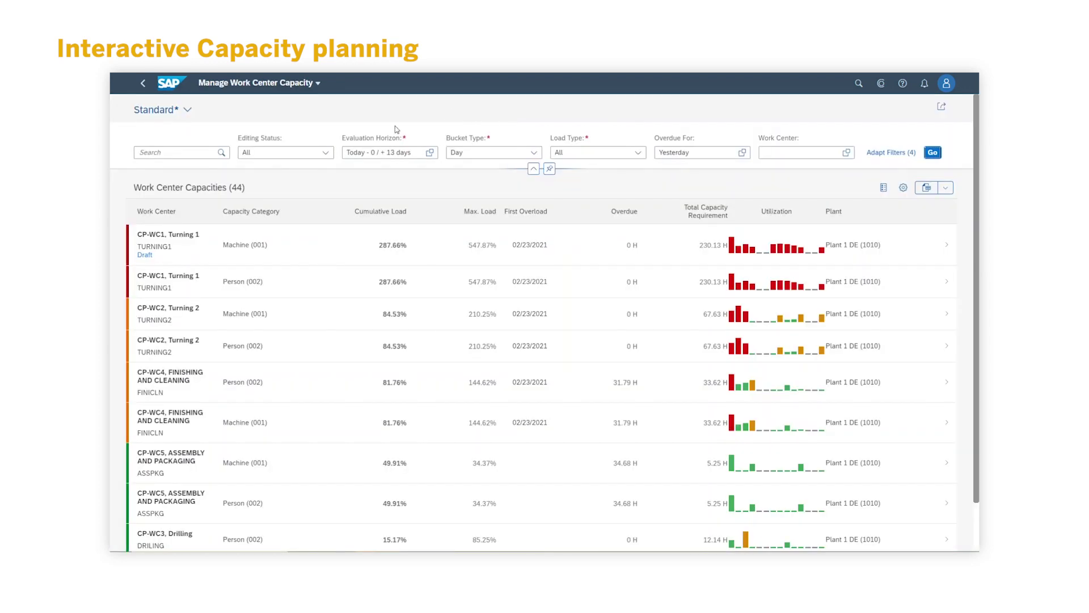
{"action": "left_click", "coordinate": [460, 324]}
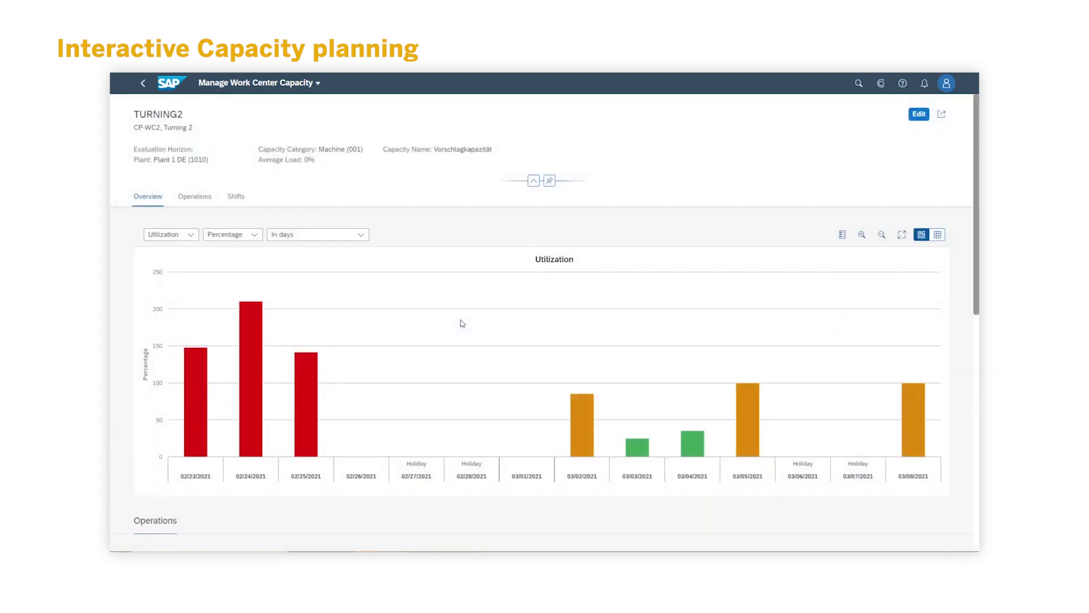
{"action": "left_click", "coordinate": [204, 393]}
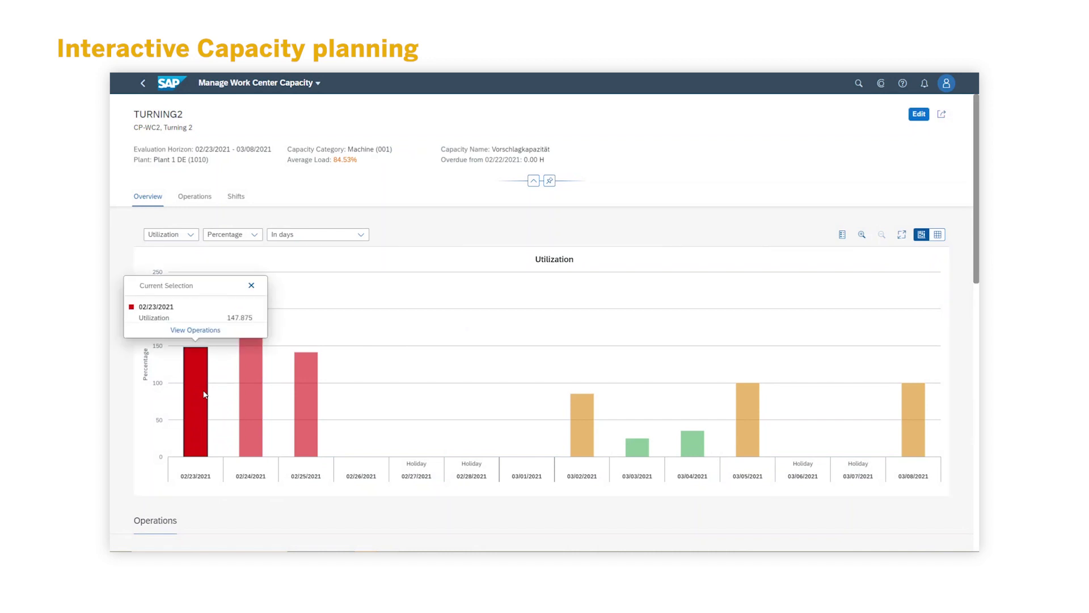
{"action": "left_click", "coordinate": [196, 329]}
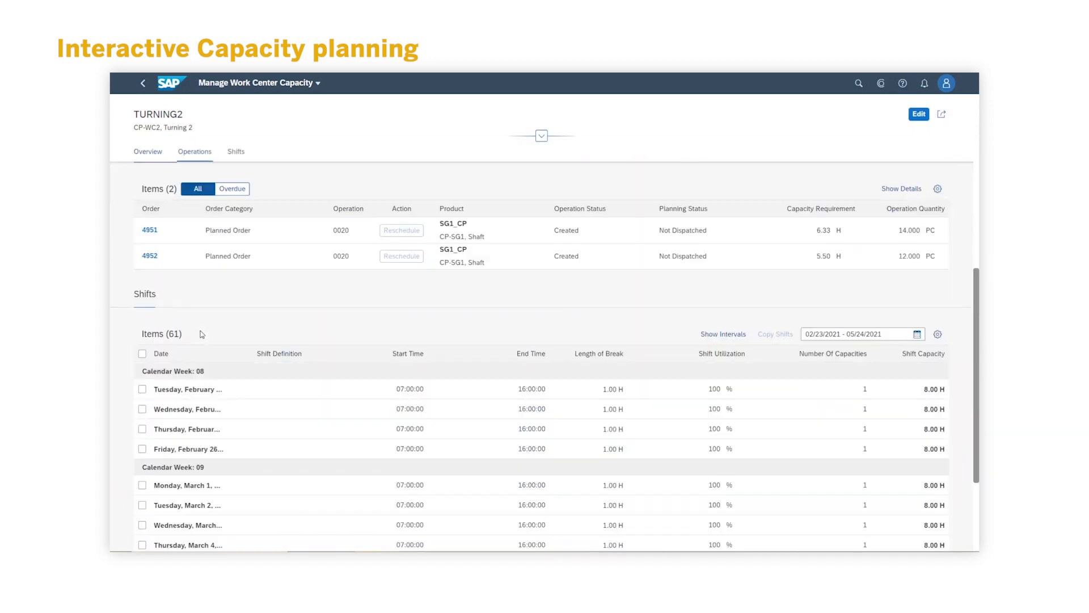
{"action": "scroll", "coordinate": [207, 323], "scroll_direction": "up", "scroll_amount": 3}
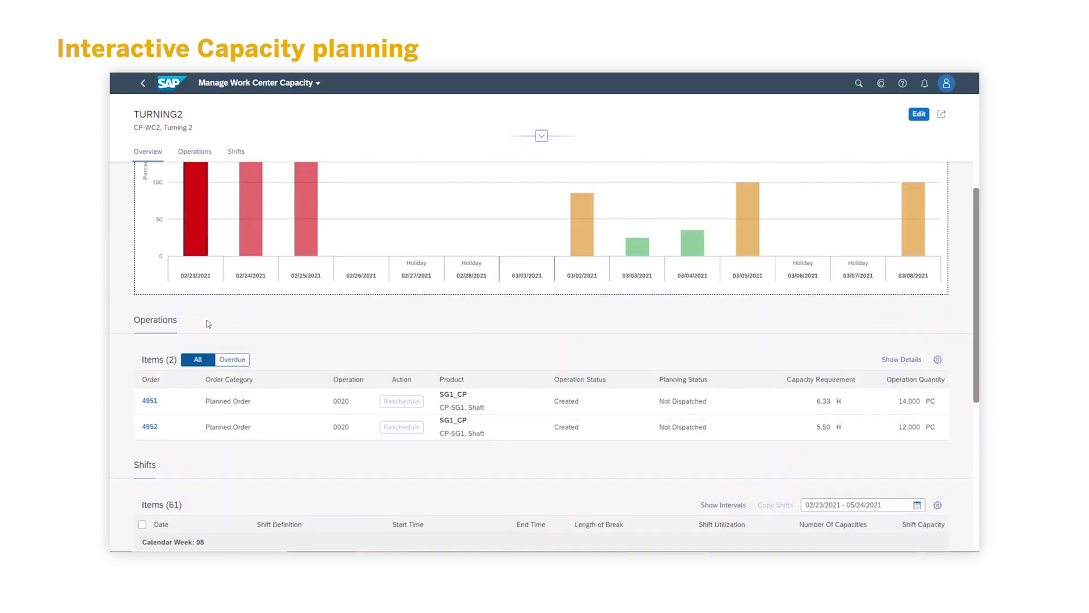
{"action": "left_click", "coordinate": [260, 234]}
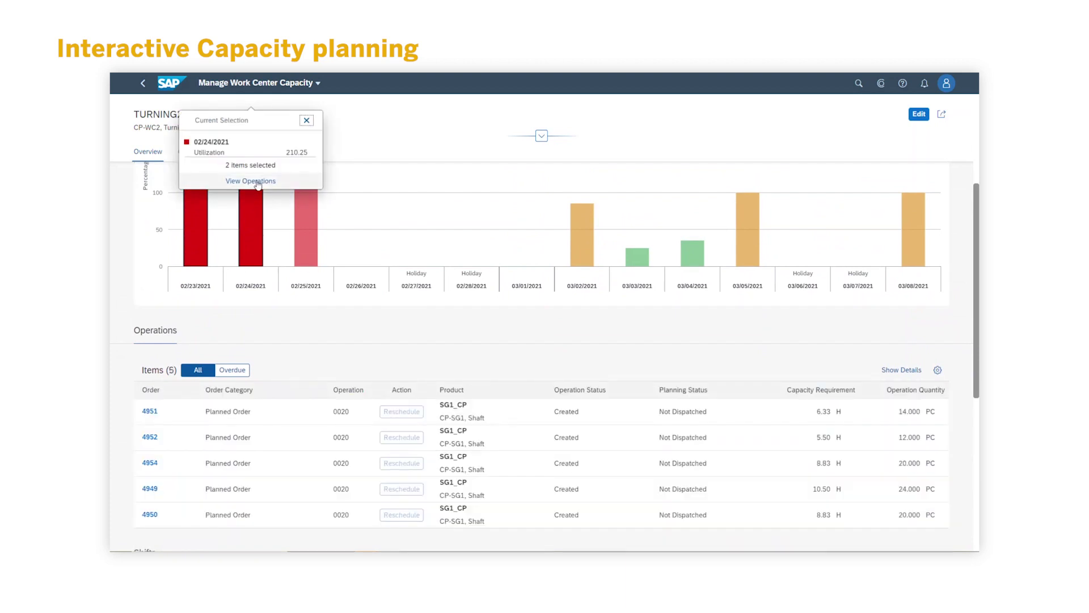
{"action": "left_click", "coordinate": [250, 180]}
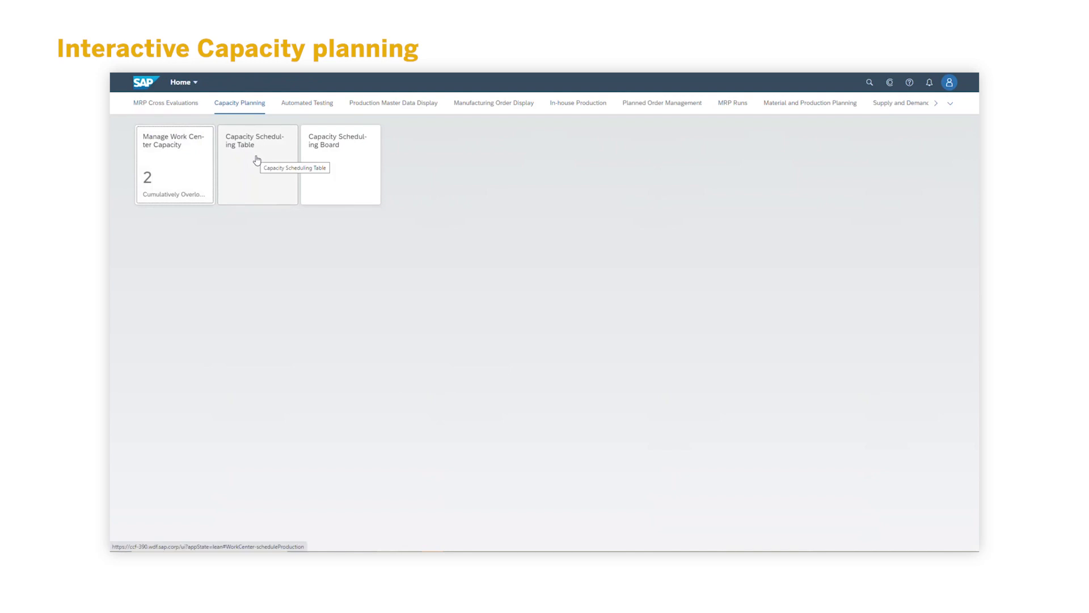
Dispatch planned order 4952 to the 02/23/2021 07:00 TURNING2 slot.
{"action": "left_click", "coordinate": [258, 161]}
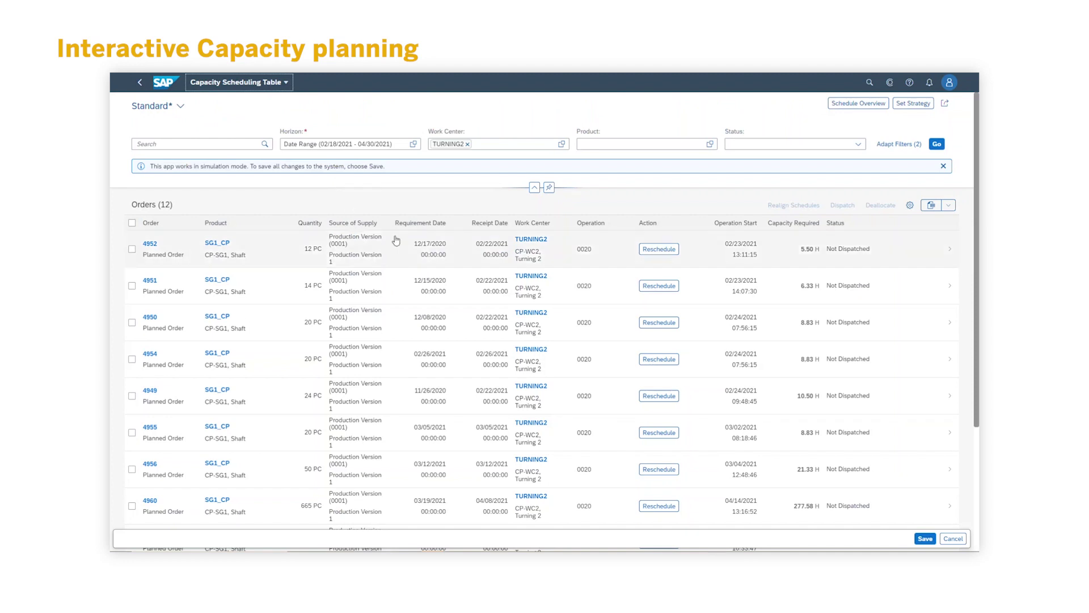
{"action": "left_click", "coordinate": [781, 253]}
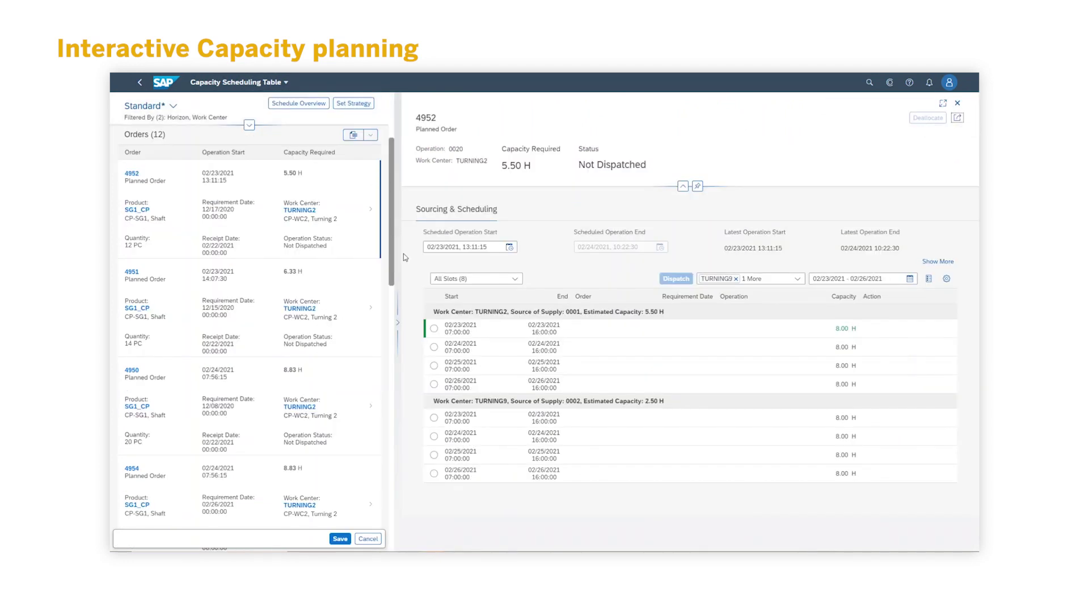
{"action": "left_click", "coordinate": [435, 329]}
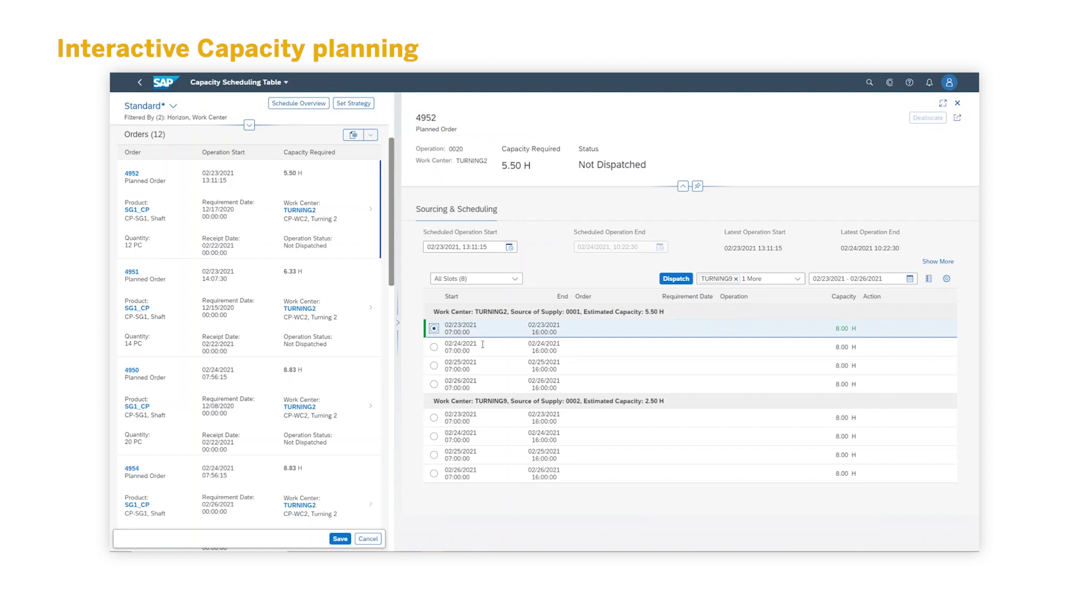
{"action": "left_click", "coordinate": [676, 279]}
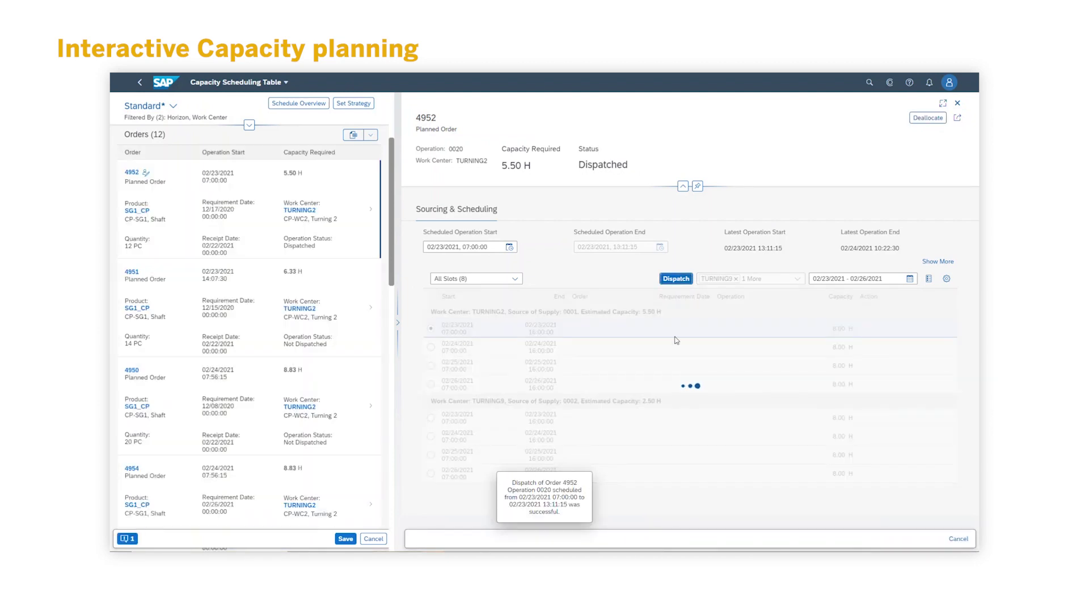
Dispatch planned order 4951 to the slot starting 02/23/2021 13:11:15.
{"action": "left_click", "coordinate": [284, 236]}
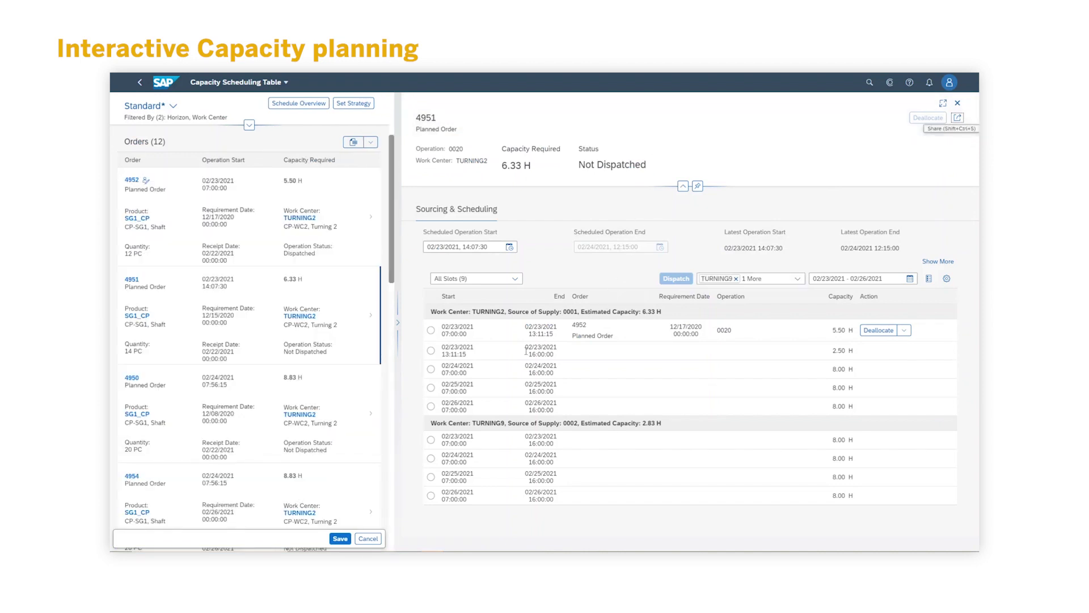
{"action": "left_click", "coordinate": [430, 351]}
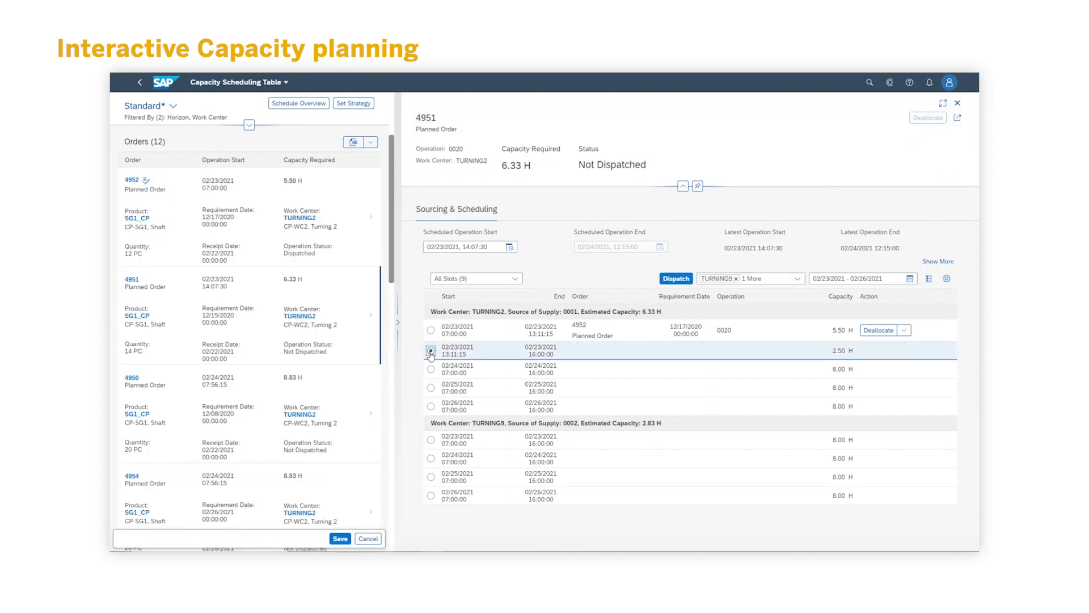
{"action": "left_click", "coordinate": [673, 279]}
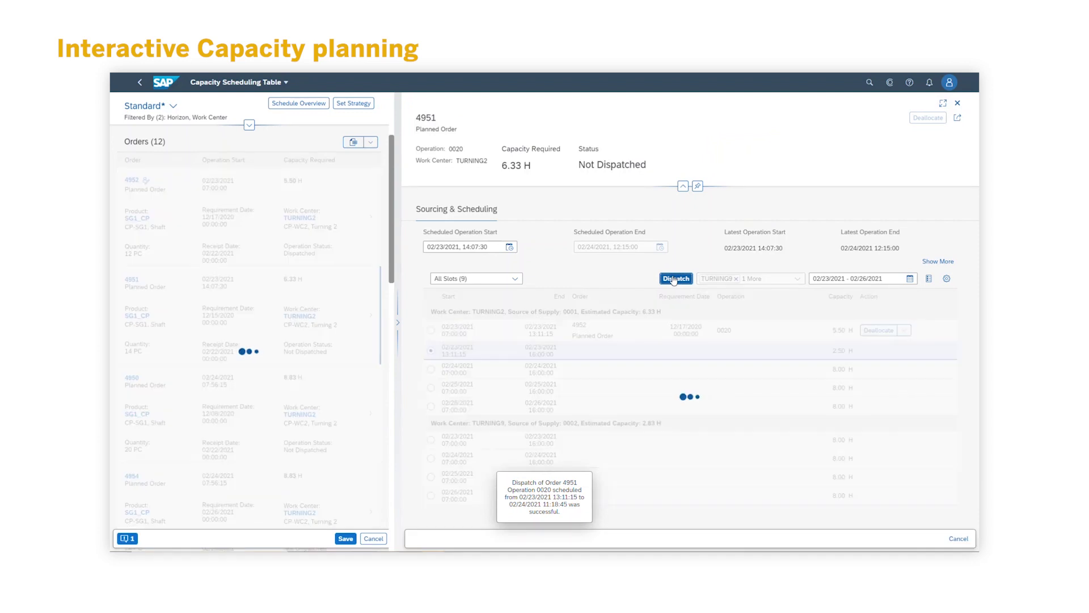
Dispatch order 4950 to the 02/24/2021 11:18:45 slot and move it to the front.
{"action": "left_click", "coordinate": [431, 392]}
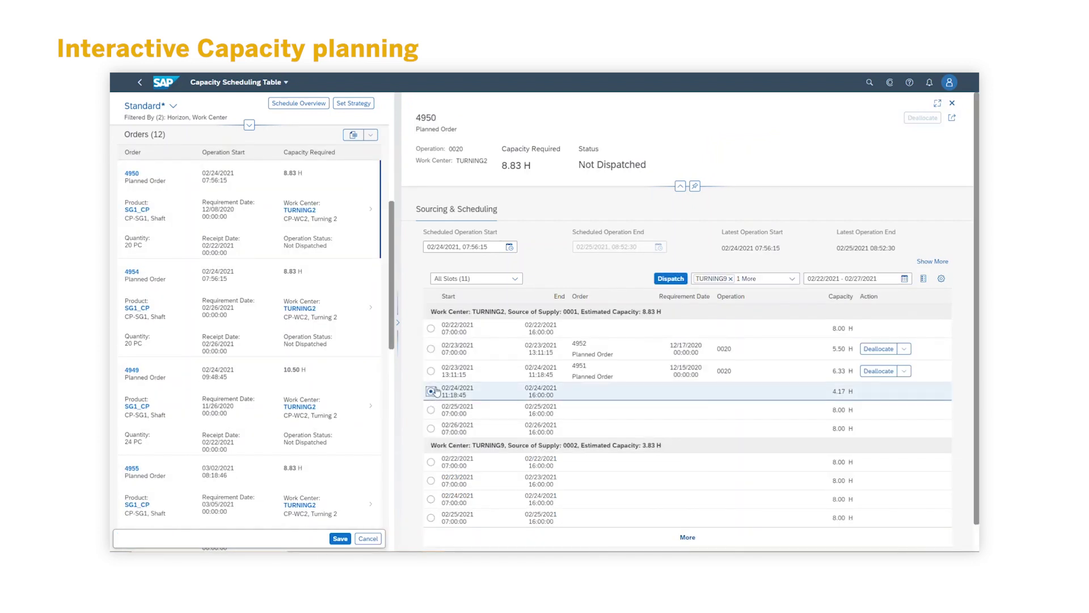
{"action": "left_click", "coordinate": [670, 279]}
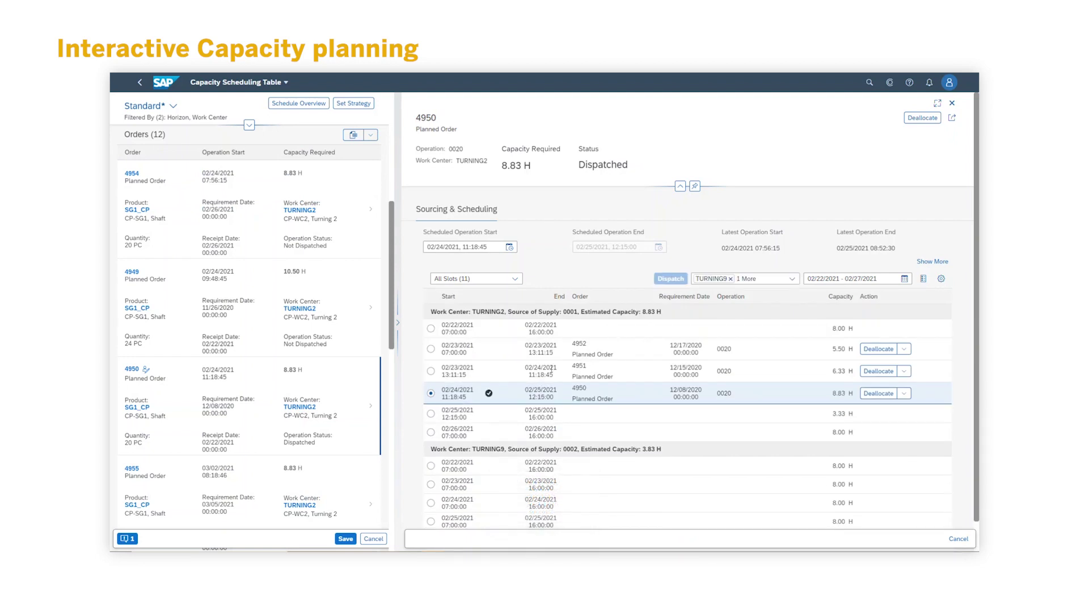
{"action": "left_click_drag", "start_coordinate": [484, 393], "coordinate": [492, 331]}
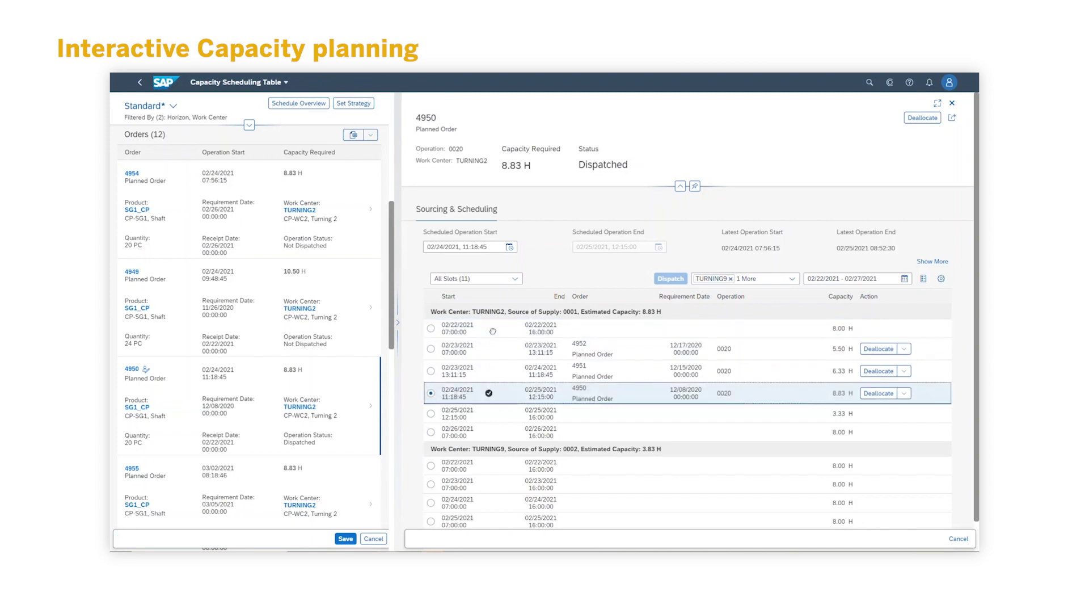